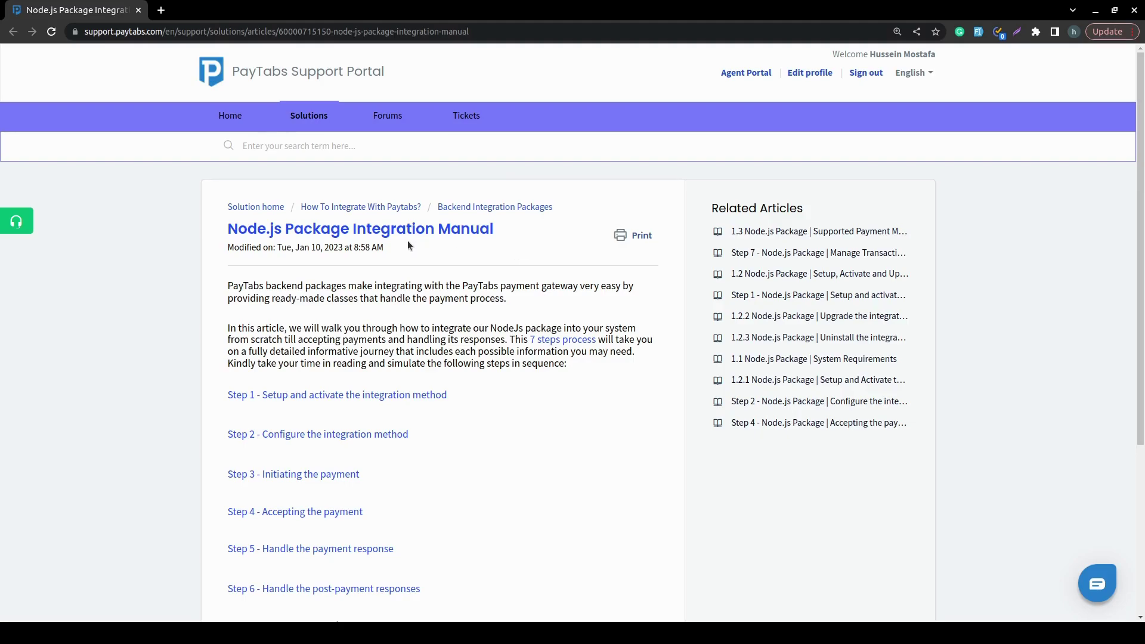
Step: Open the Step 1 article, then the Setup, Activate and Upgrade article in a new tab
{"action": "left_click", "coordinate": [350, 395]}
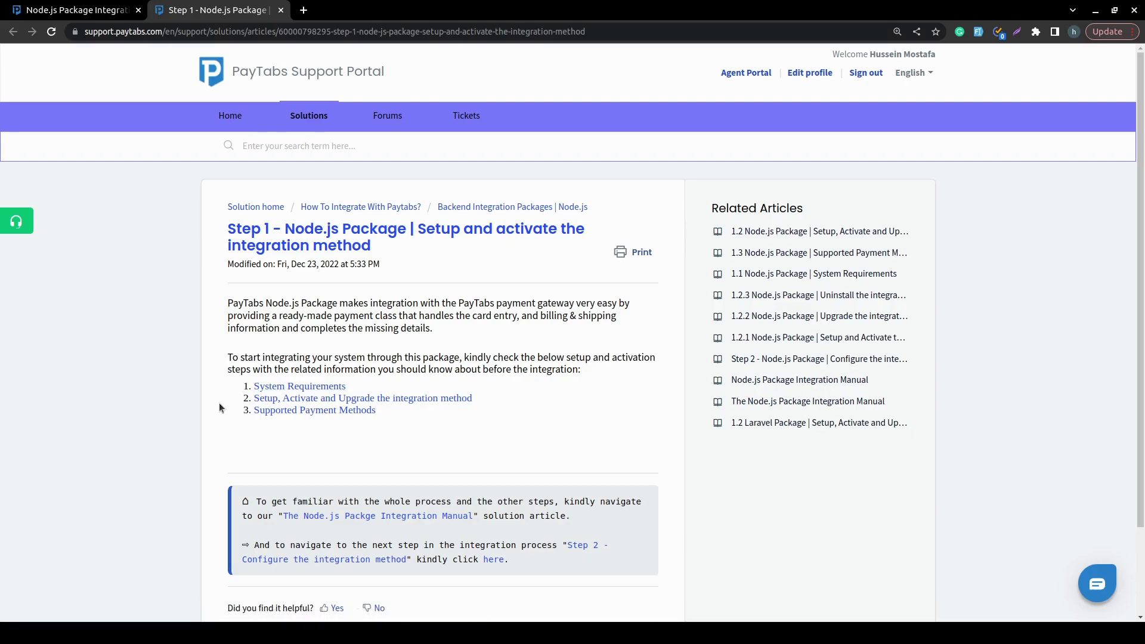
{"action": "middle_click", "coordinate": [275, 399]}
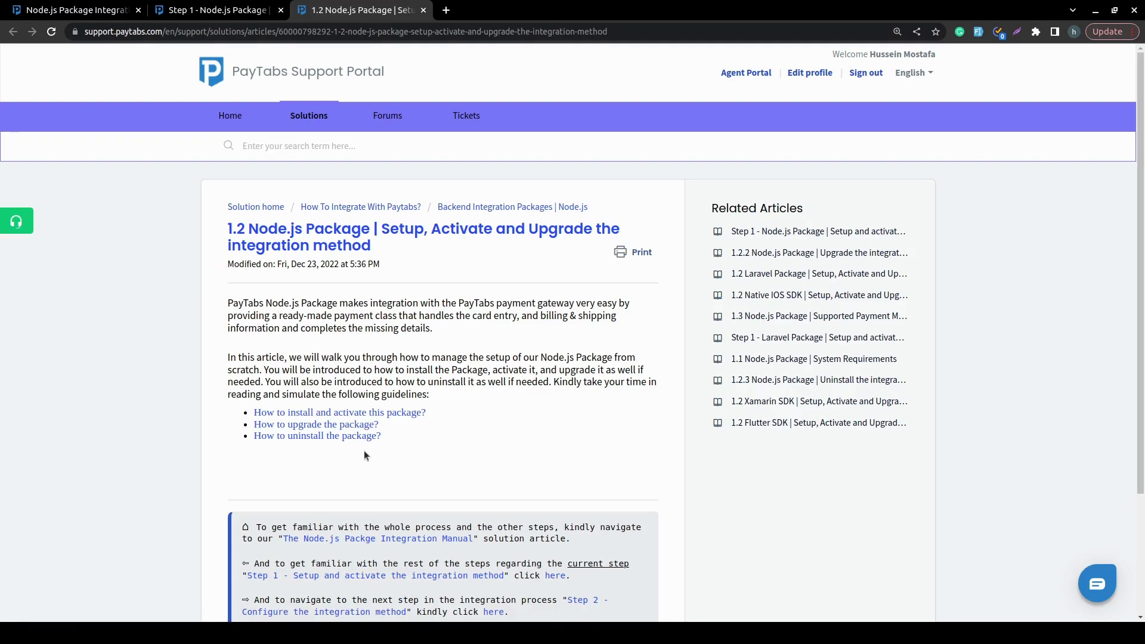
Step: Open the install and activate article and copy its 'npm i paytabs_pt2' command
{"action": "left_click", "coordinate": [383, 418]}
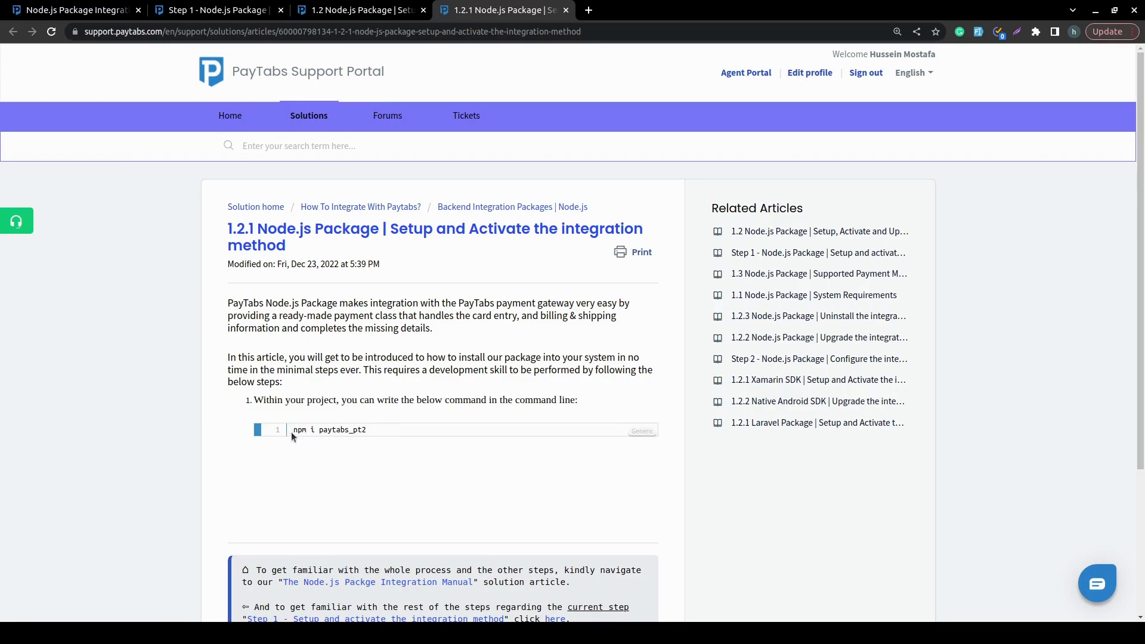
{"action": "left_click_drag", "start_coordinate": [291, 430], "coordinate": [345, 430]}
{"action": "key", "text": "ctrl+c"}
{"action": "key", "text": "alt+Tab"}
Step: Run 'npm i paytabs_pt2' in the VS Code terminal of the PayTabs project
{"action": "key", "text": "alt+Tab"}
{"action": "key", "text": "alt+Tab"}
{"action": "key", "text": "Tab"}
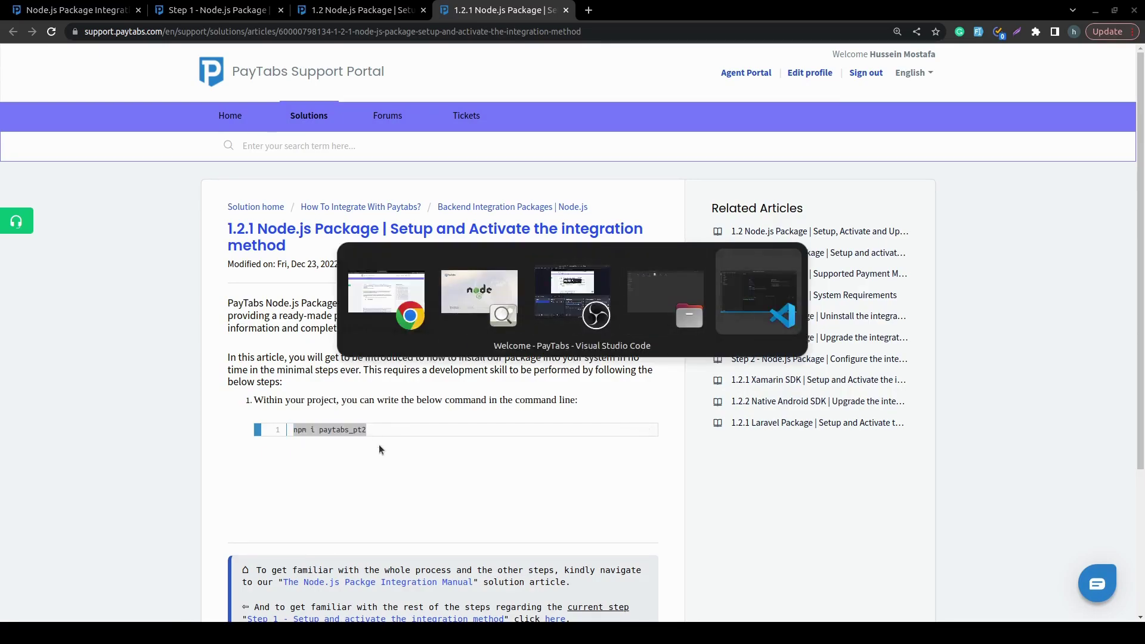
{"action": "key", "text": "alt+Tab"}
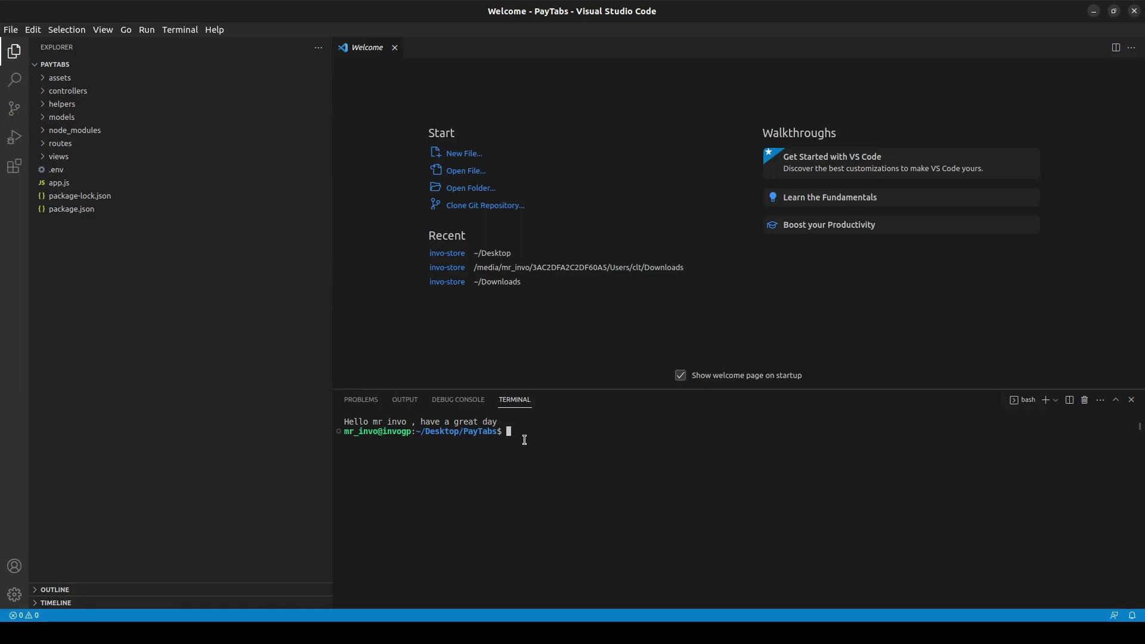
{"action": "key", "text": "ctrl+shift+v"}
{"action": "key", "text": "Return"}
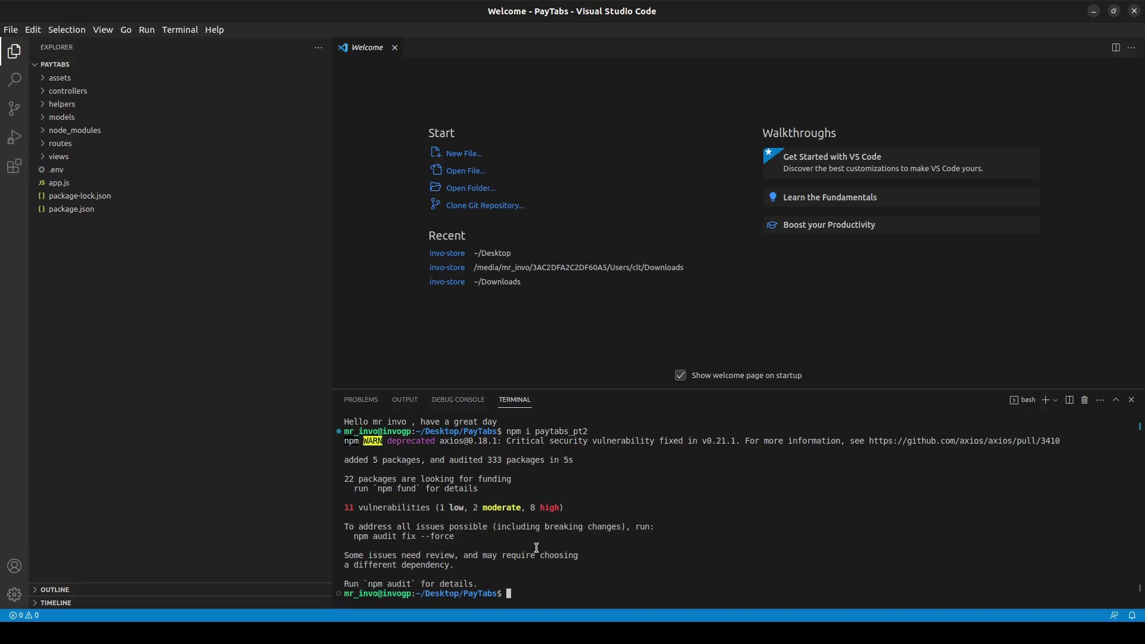
Step: Open package.json and highlight the "paytabs_pt2": "^2.0.8" dependency line
{"action": "mouse_move", "coordinate": [80, 208]}
{"action": "left_click", "coordinate": [72, 209]}
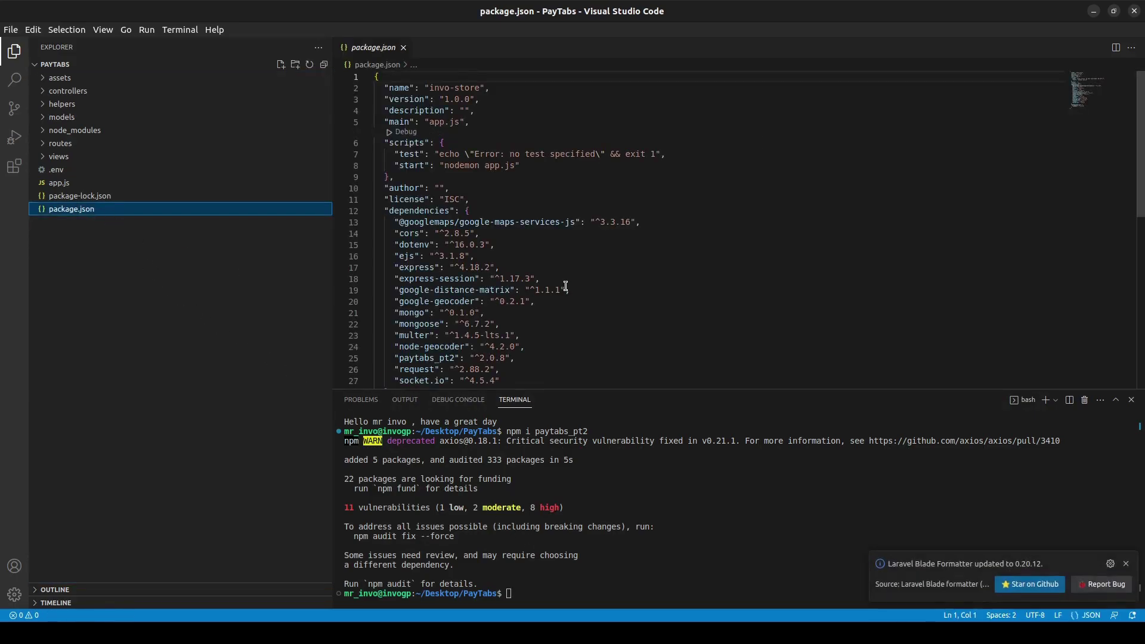
{"action": "scroll", "coordinate": [566, 289], "scroll_direction": "down", "scroll_amount": 3}
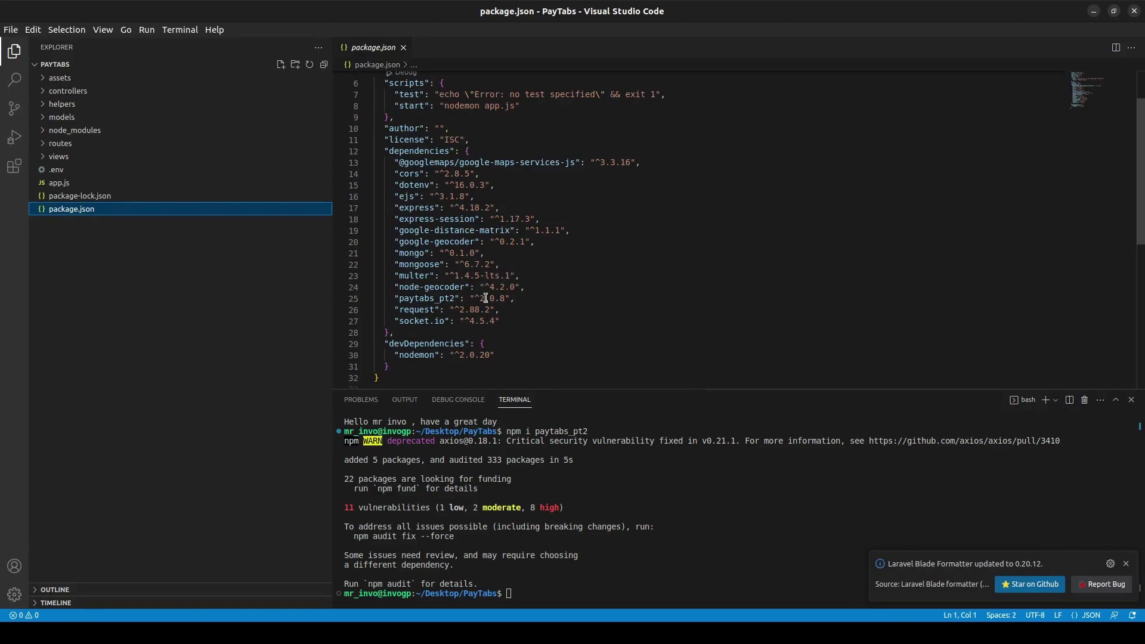
{"action": "left_click_drag", "start_coordinate": [390, 299], "coordinate": [537, 299]}
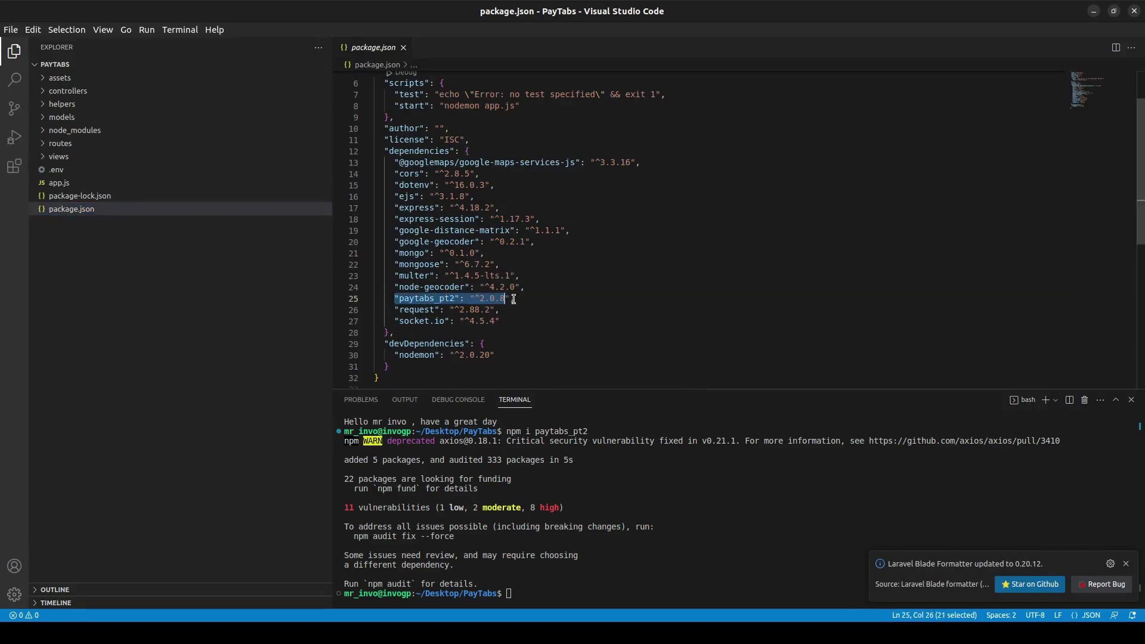